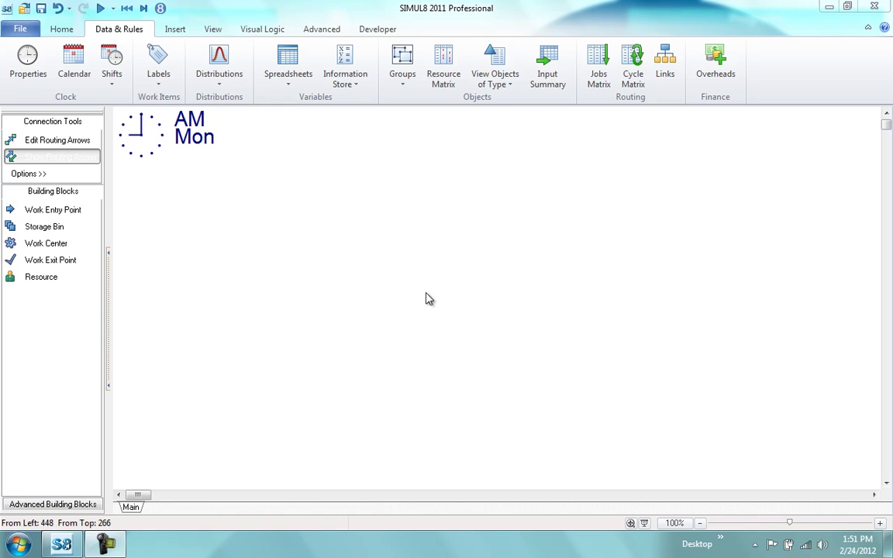
Step: Place a Work Entry Point, then chain a Storage Bin, Work Center 1 and Work Exit Point after it
left_click_drag(46, 243, 314, 269)
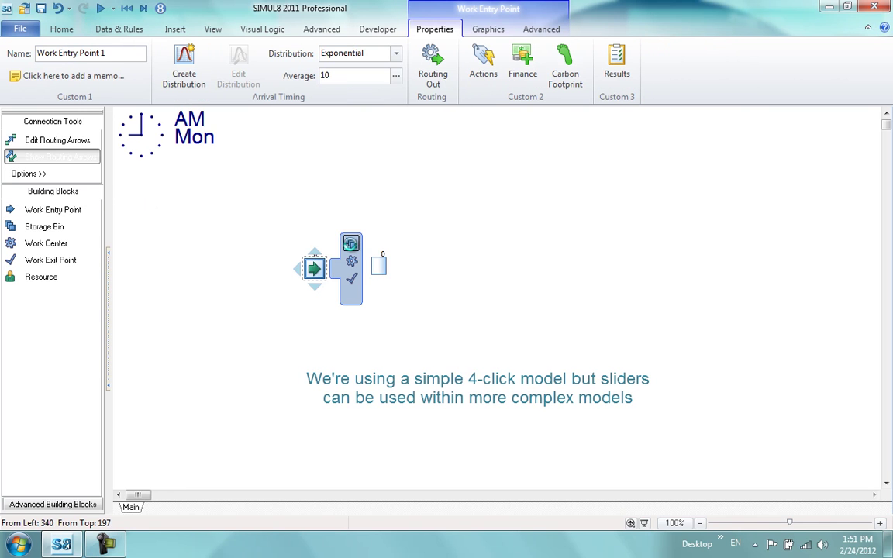
left_click(350, 244)
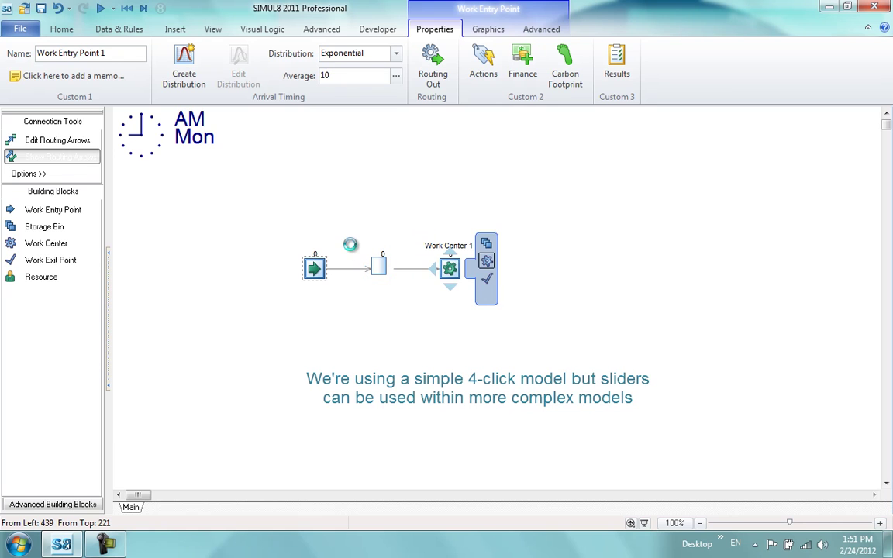
left_click(486, 279)
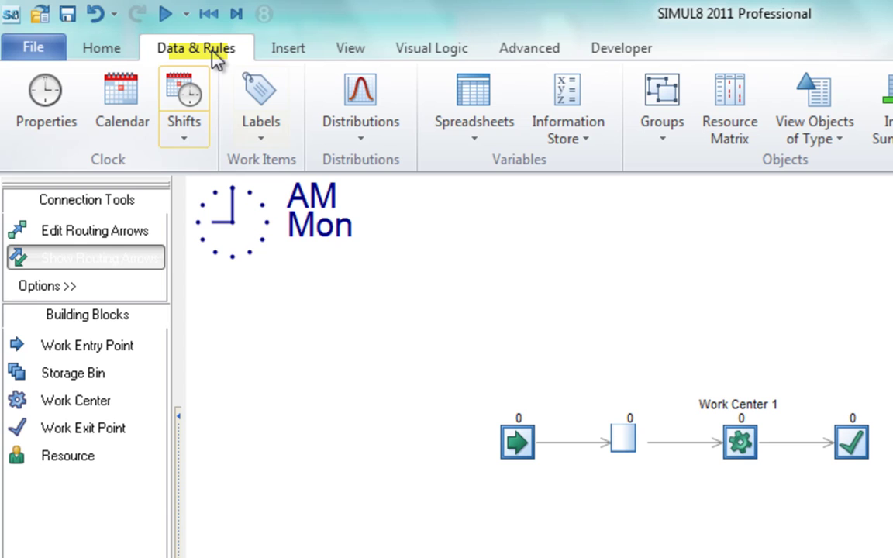
Step: Add a Time-type global variable in the Information Store and name it 'GBL Time'
left_click(589, 144)
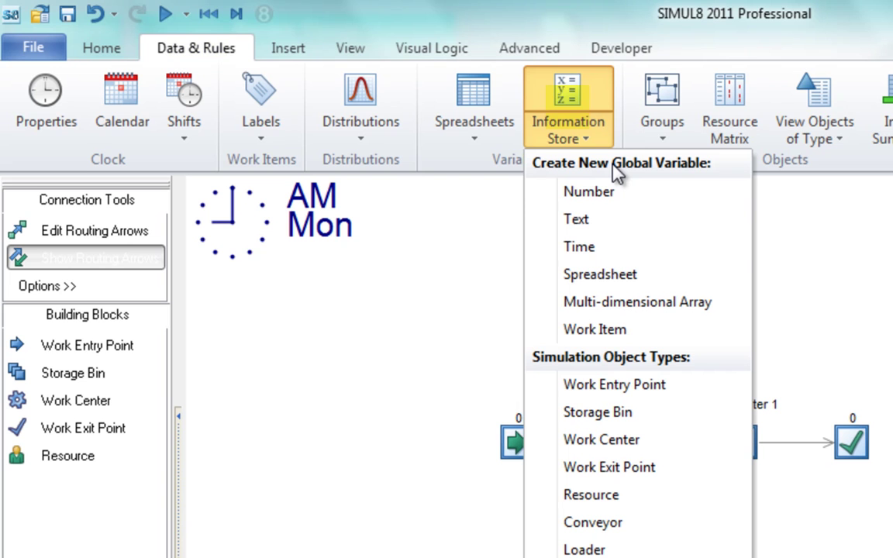
left_click(601, 248)
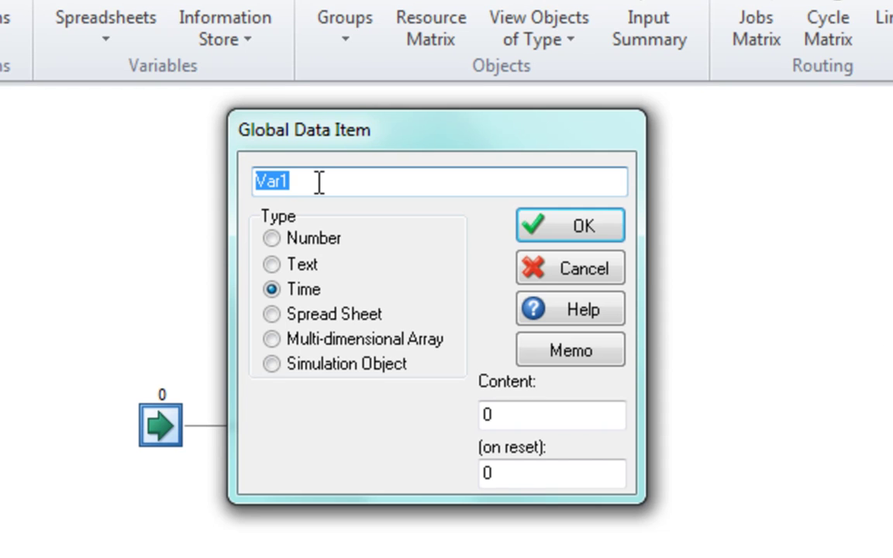
type("GBL ")
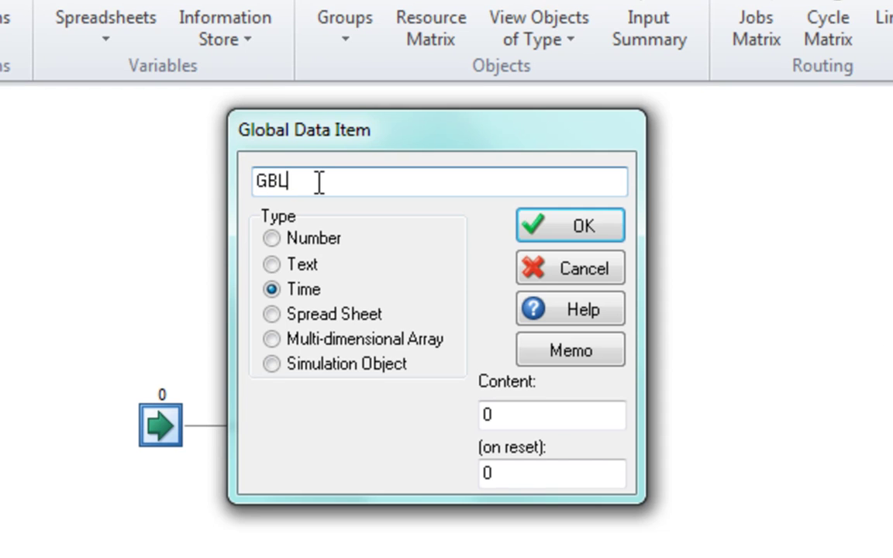
type("Time")
left_click(532, 233)
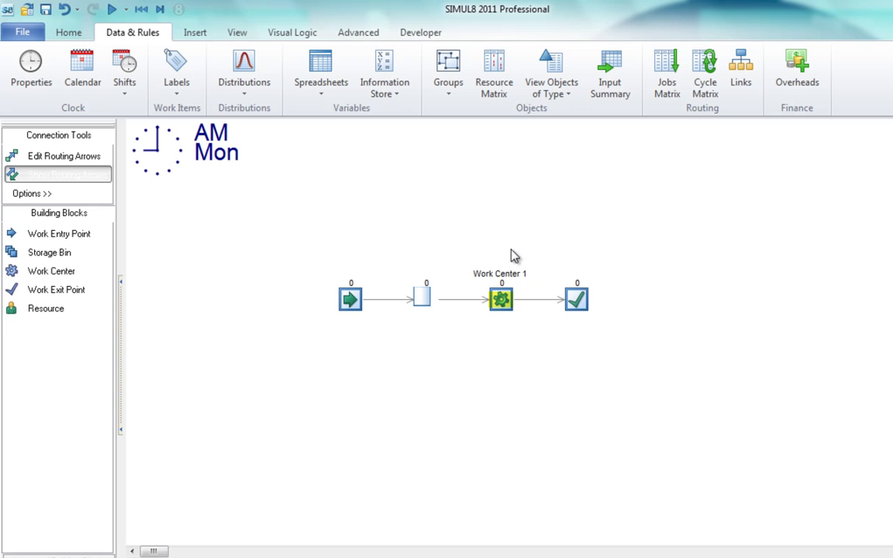
Step: Set Work Center 1's average time to GBL Time with a Fixed distribution
double_click(501, 302)
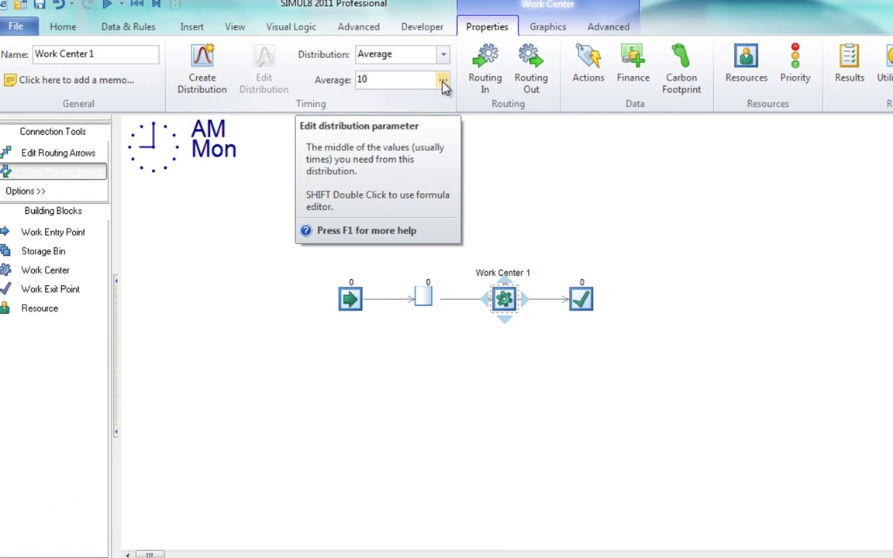
left_click(444, 83)
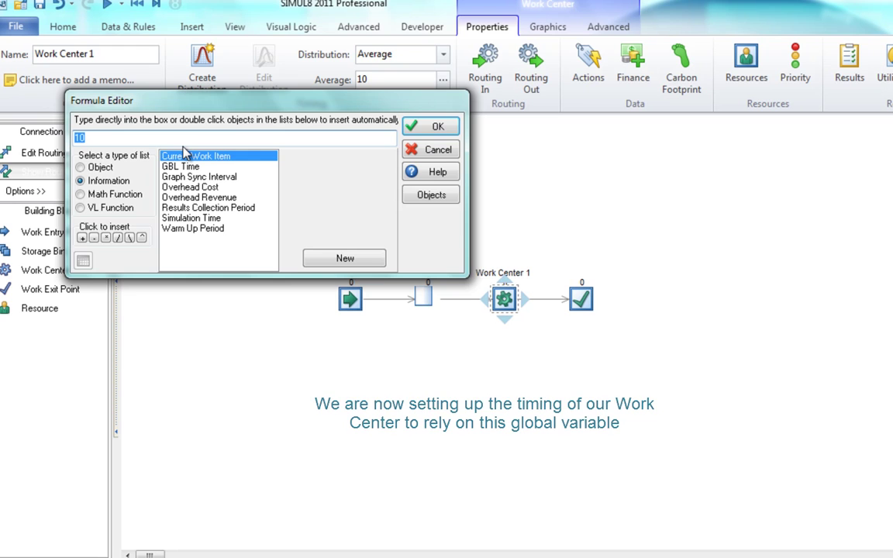
double_click(176, 168)
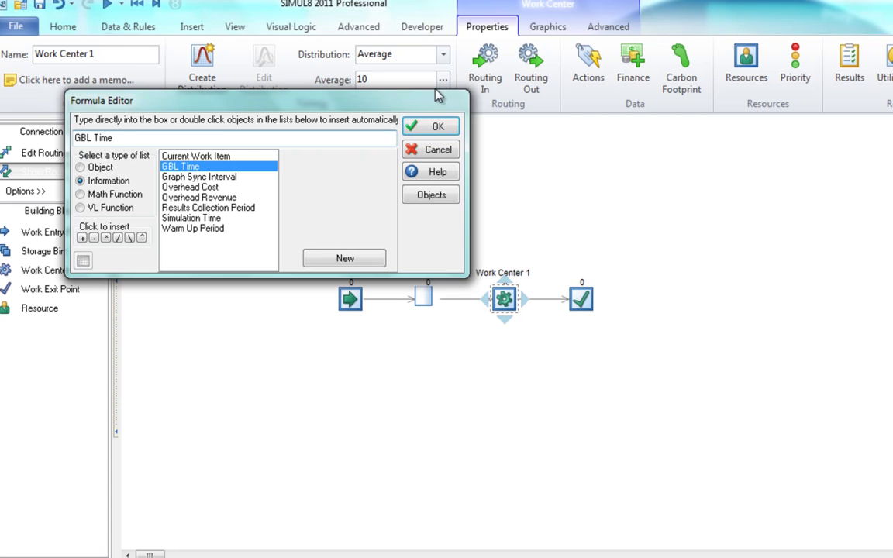
left_click(412, 126)
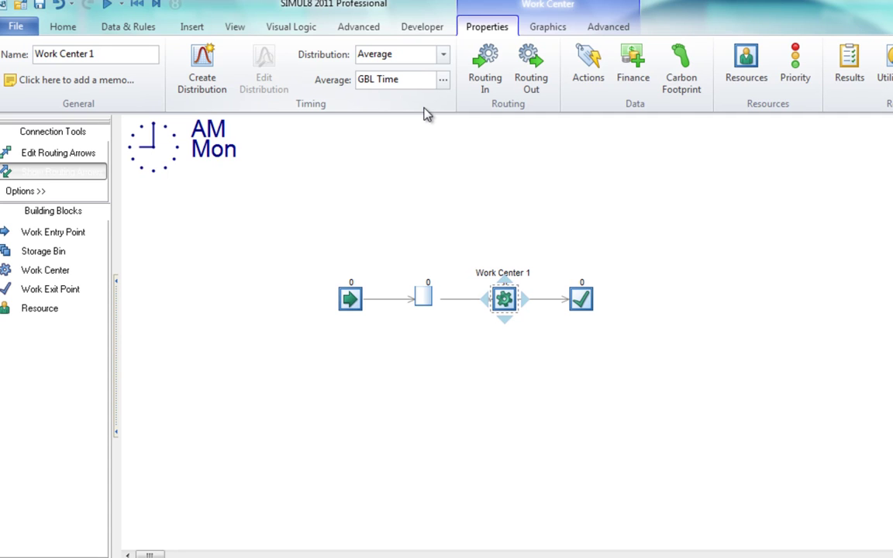
left_click(442, 55)
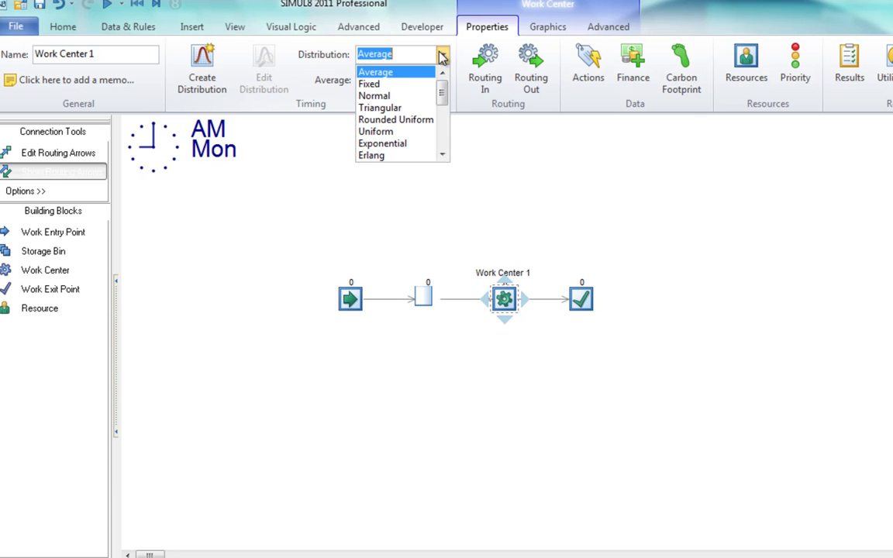
left_click(404, 84)
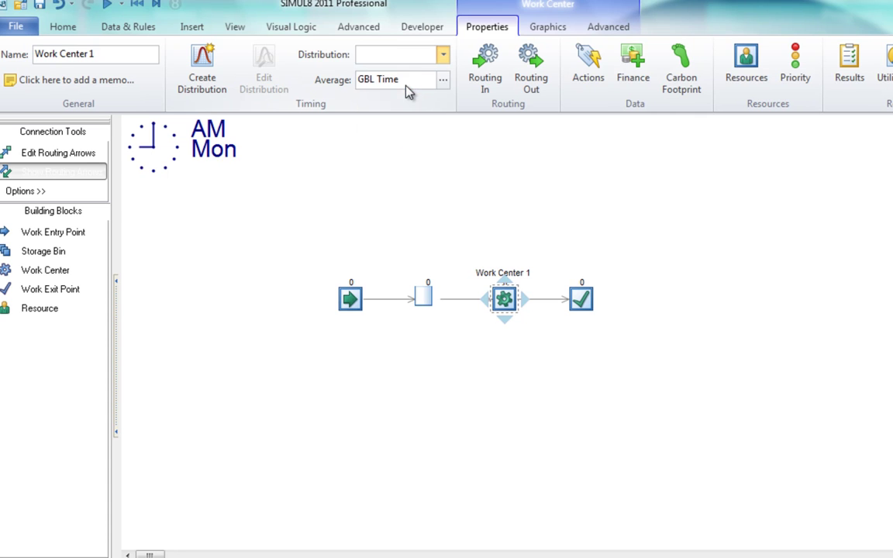
left_click(563, 209)
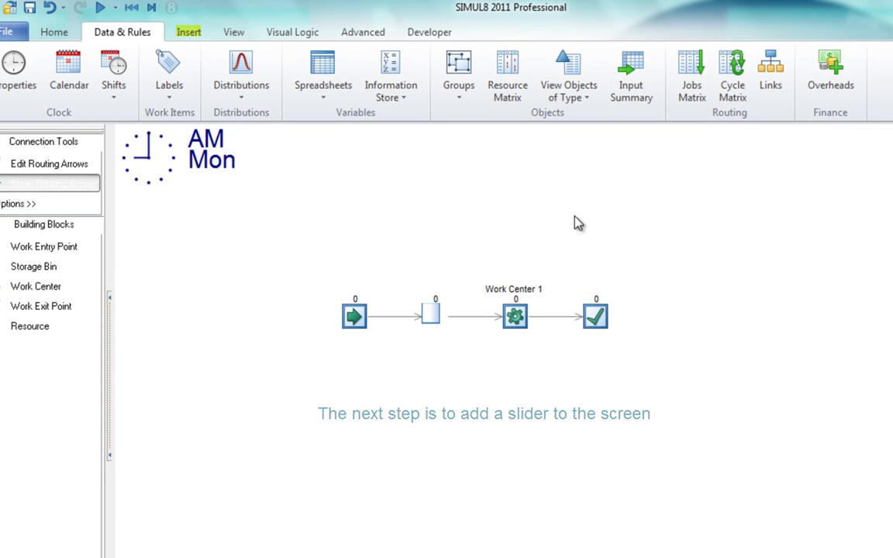
Step: Insert a slider onto the canvas to the right of the flow
left_click(194, 32)
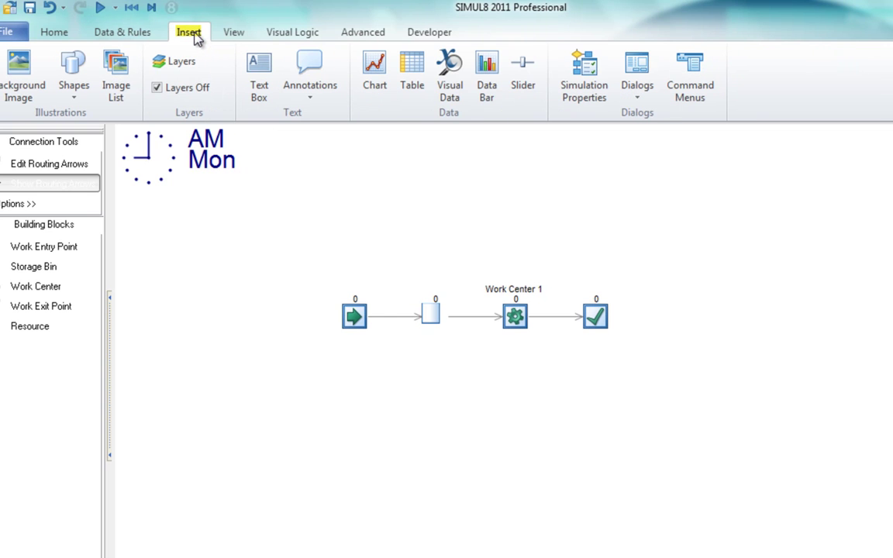
left_click(523, 88)
left_click(705, 204)
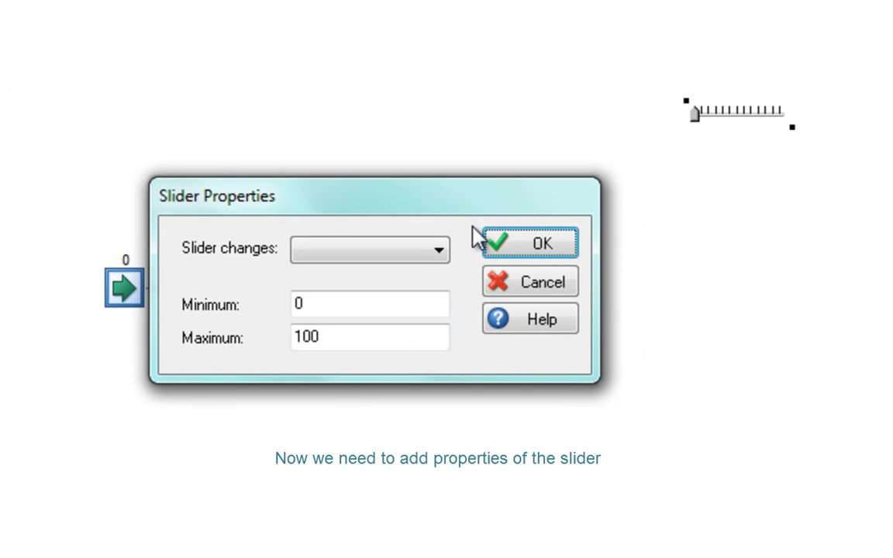
Step: Link the slider to GBL Time with a minimum of 1 and maximum of 100
left_click(439, 250)
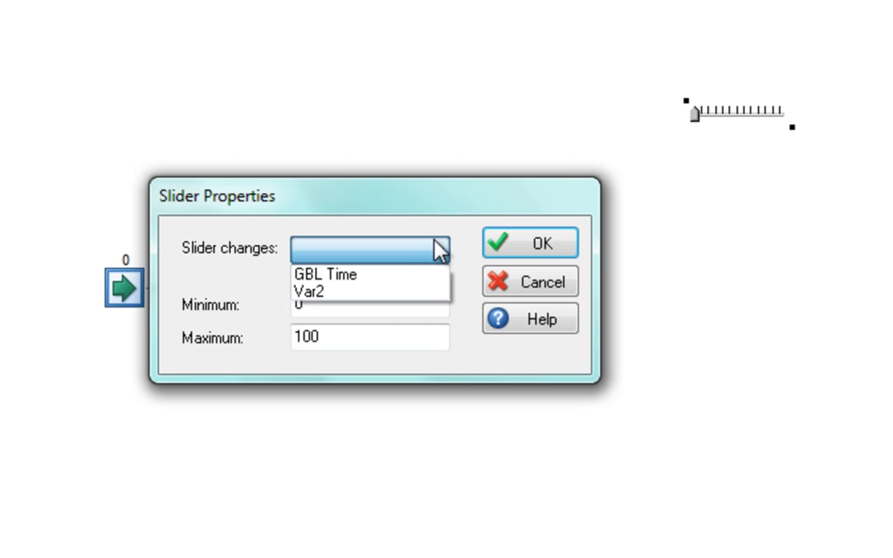
left_click(421, 275)
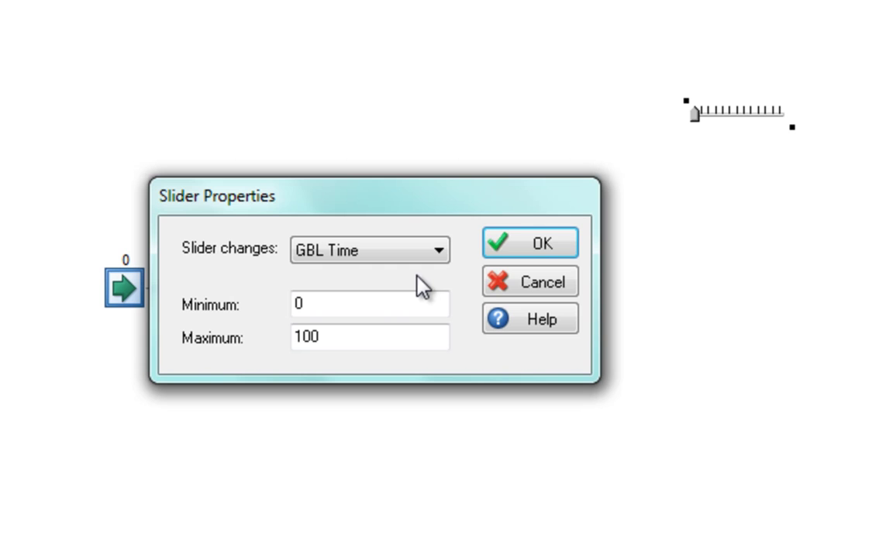
left_click(388, 302)
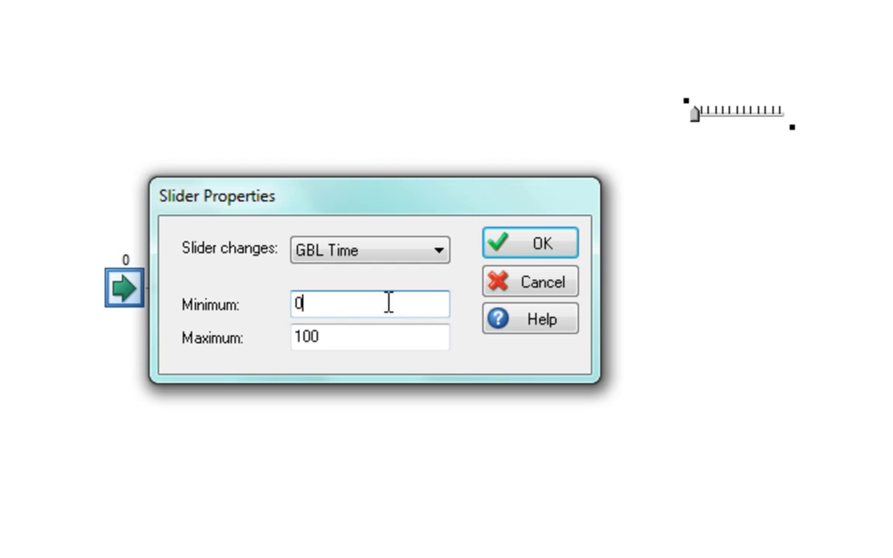
key("BackSpace")
type("1")
left_click(353, 339)
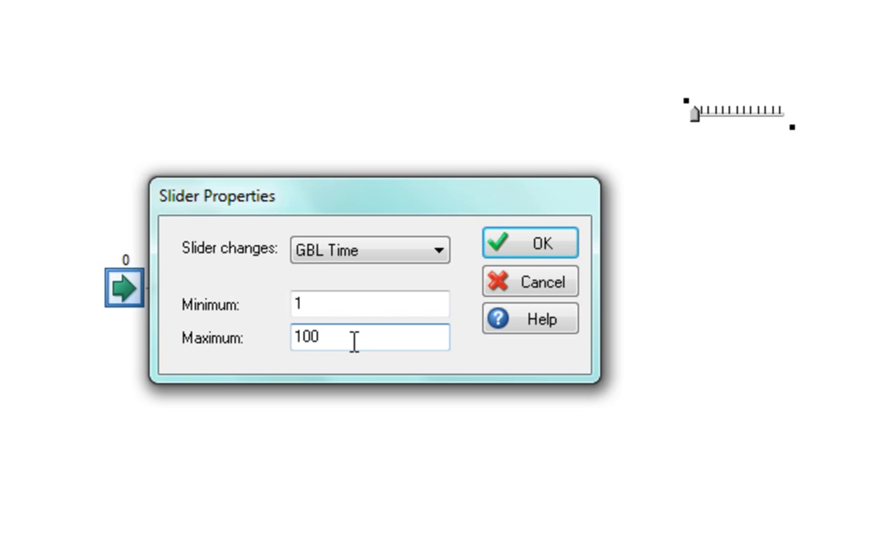
left_click(503, 237)
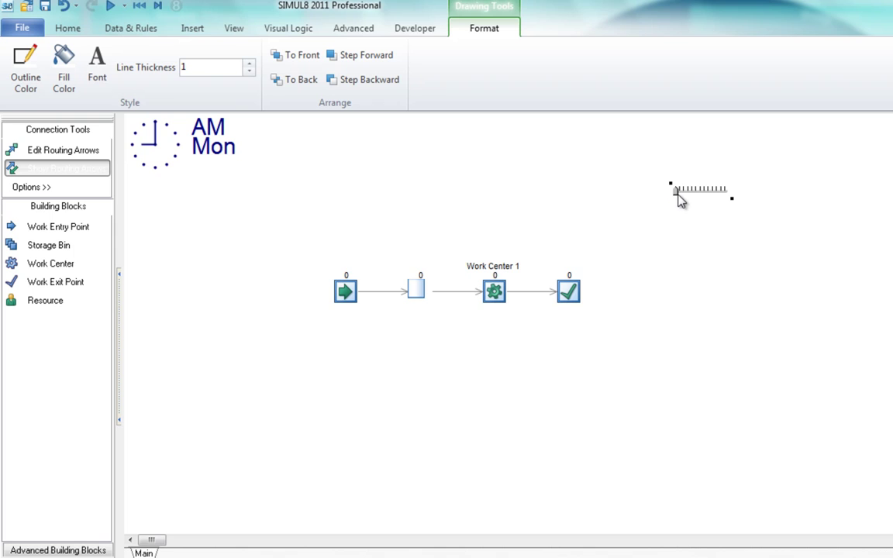
Step: Drag the slider to its highest value to raise GBL Time
left_click_drag(674, 194, 689, 193)
left_click(453, 216)
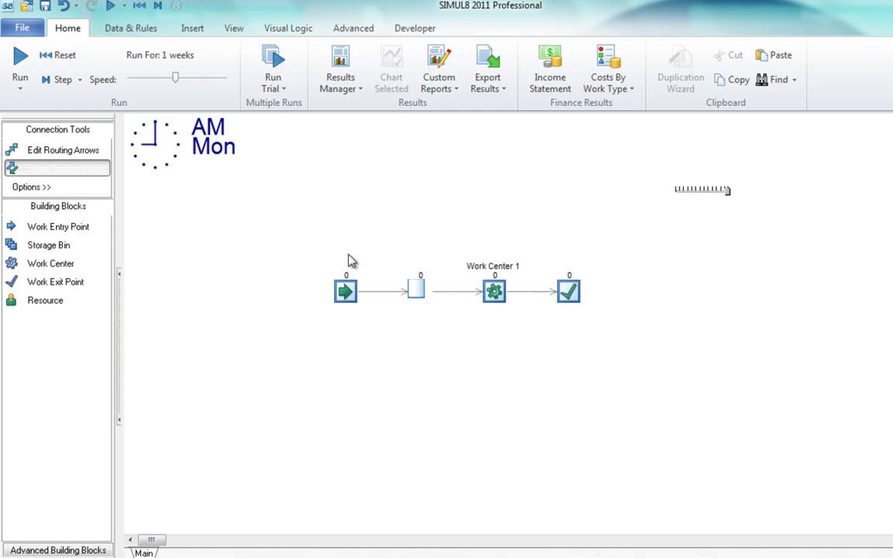
left_click(139, 29)
left_click(67, 30)
left_click(62, 83)
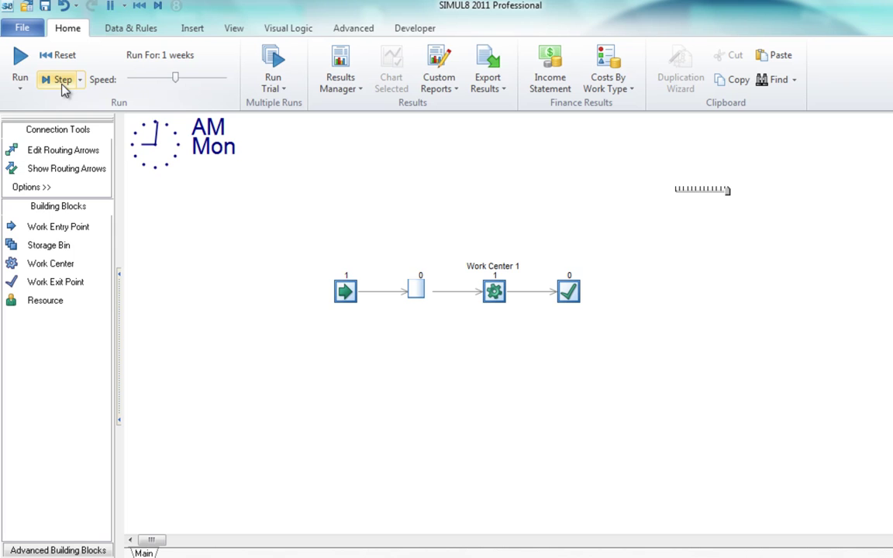
left_click(62, 85)
left_click(62, 85)
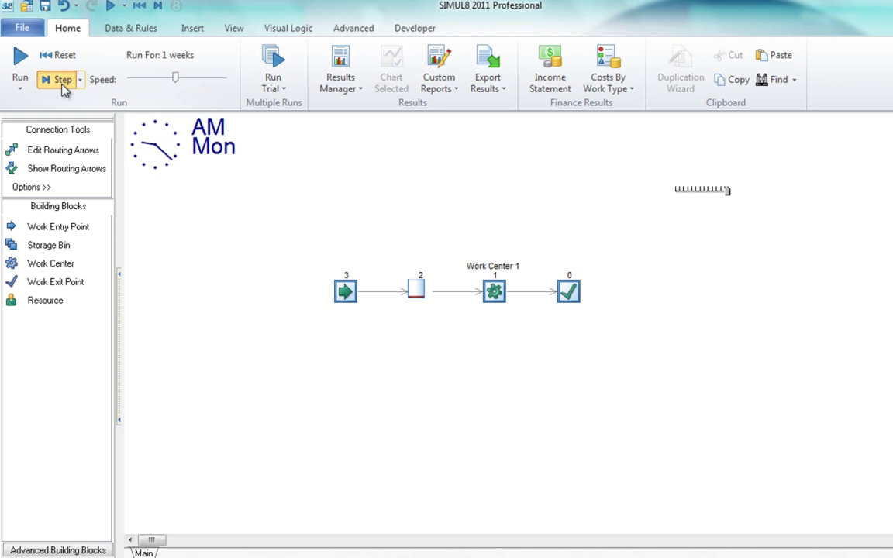
left_click(62, 85)
left_click(62, 85)
left_click(62, 86)
left_click(62, 85)
left_click(62, 85)
left_click(62, 86)
left_click(62, 85)
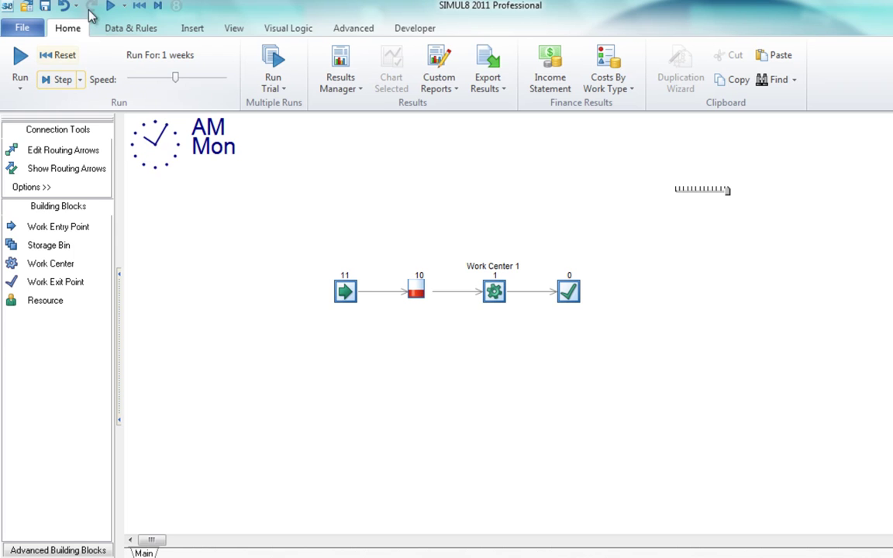
left_click(25, 65)
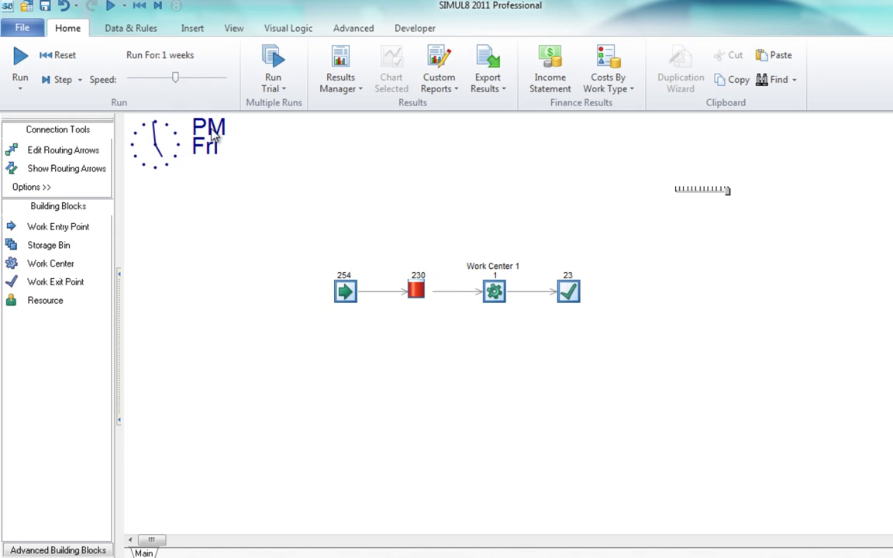
left_click(63, 56)
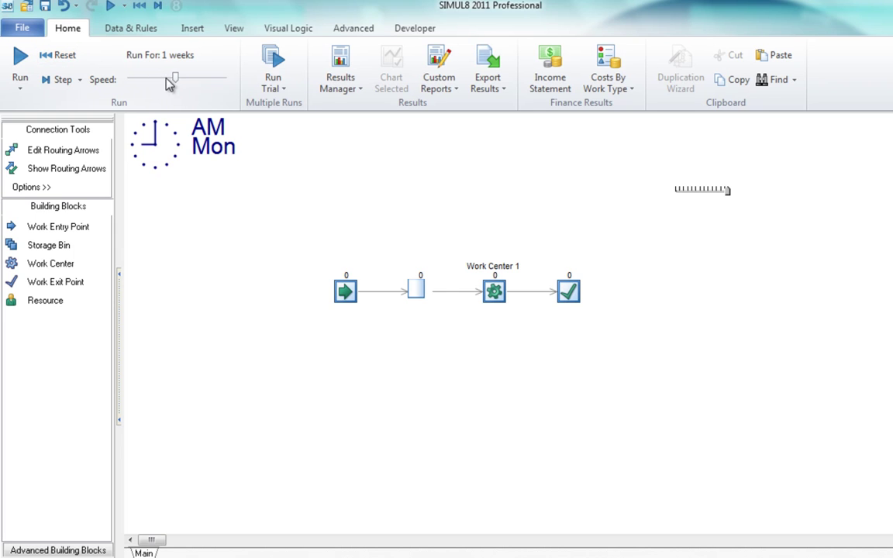
Step: Reset and run the simulation, raising the GBL Time slider while it runs
left_click(57, 55)
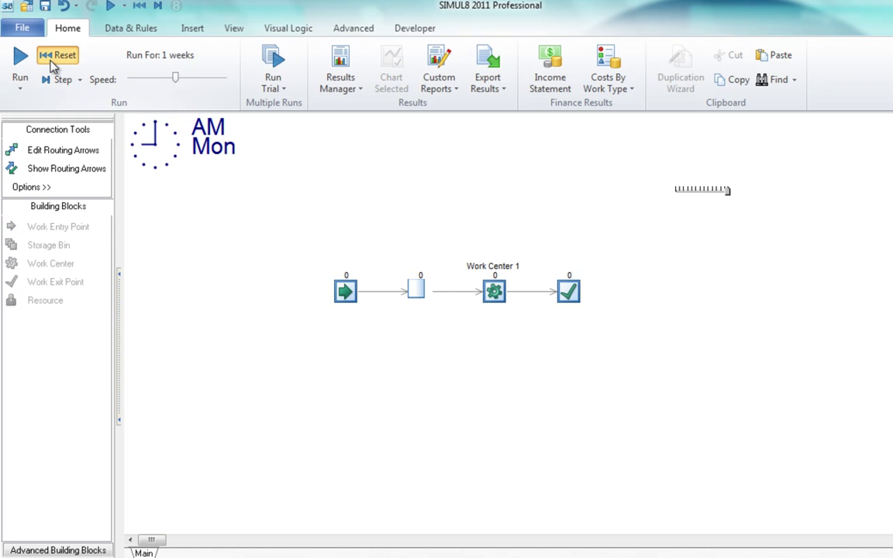
left_click(20, 58)
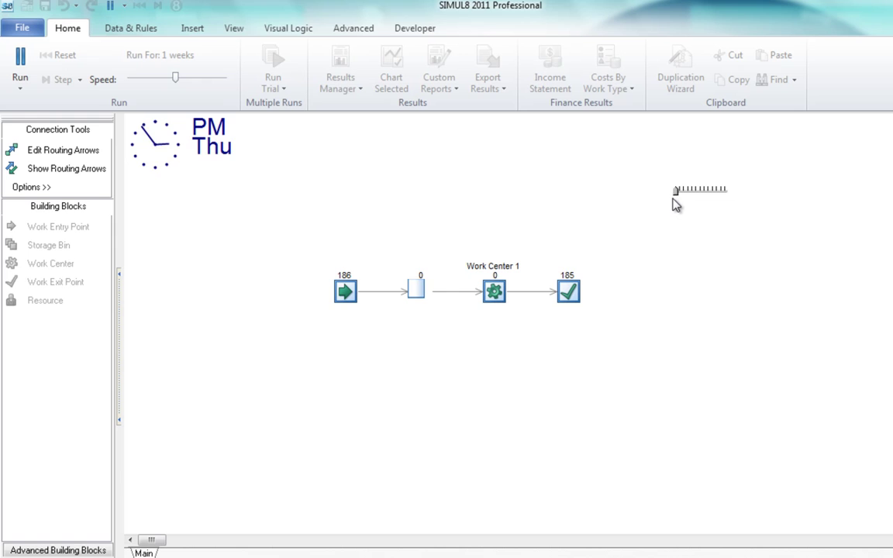
left_click_drag(677, 192, 725, 195)
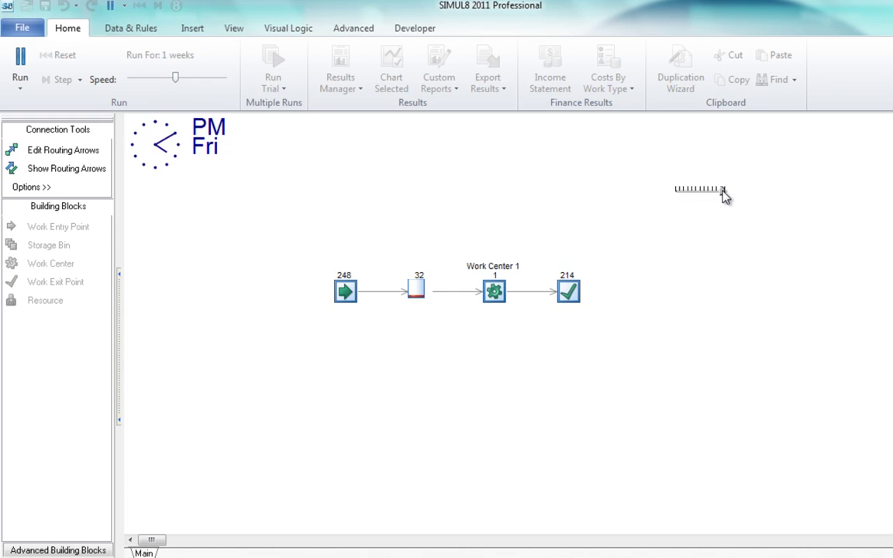